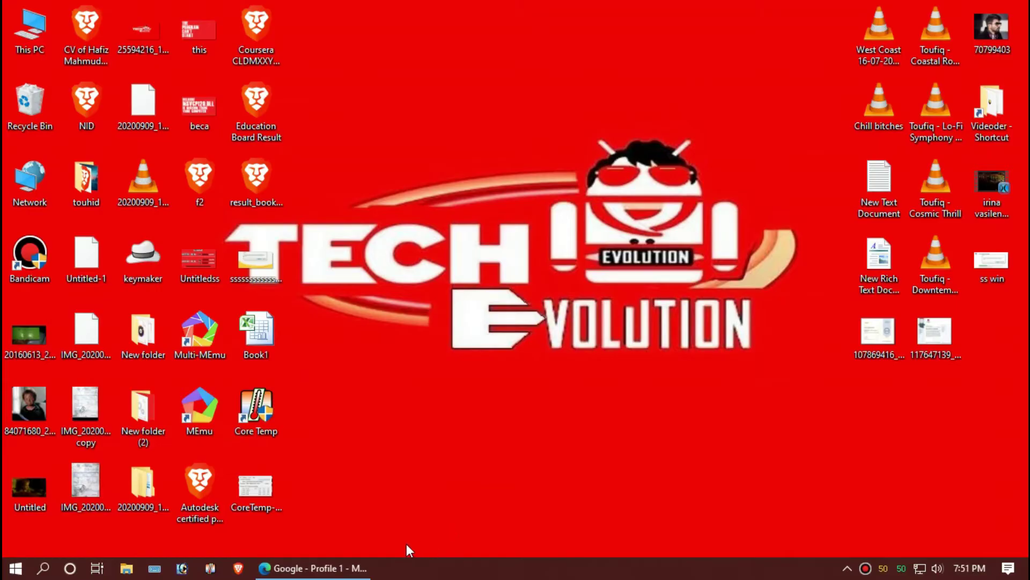
Search Google for msvcr120.dll and highlight the top DLL-files.com result
click(311, 568)
click(375, 280)
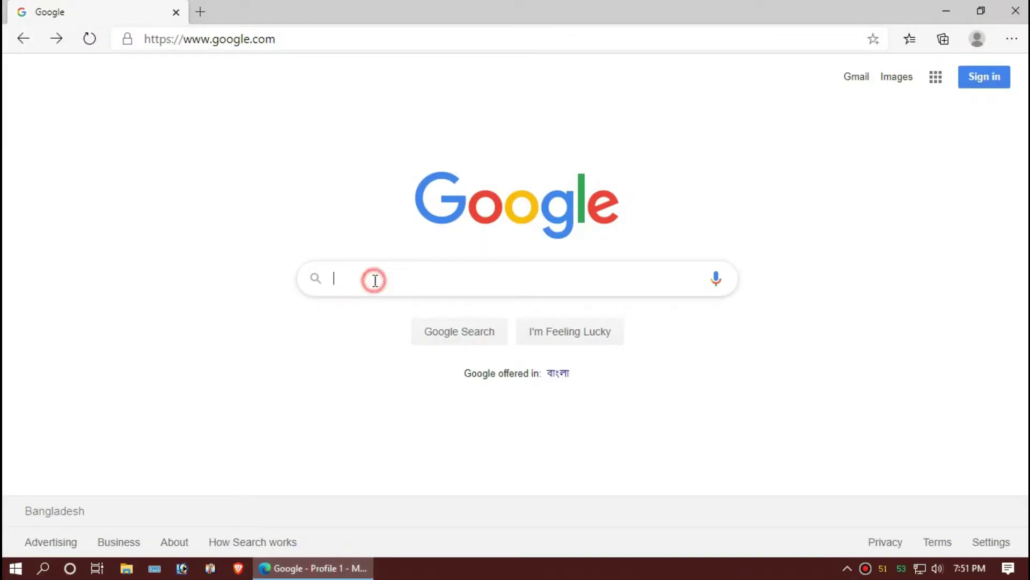
text(ms)
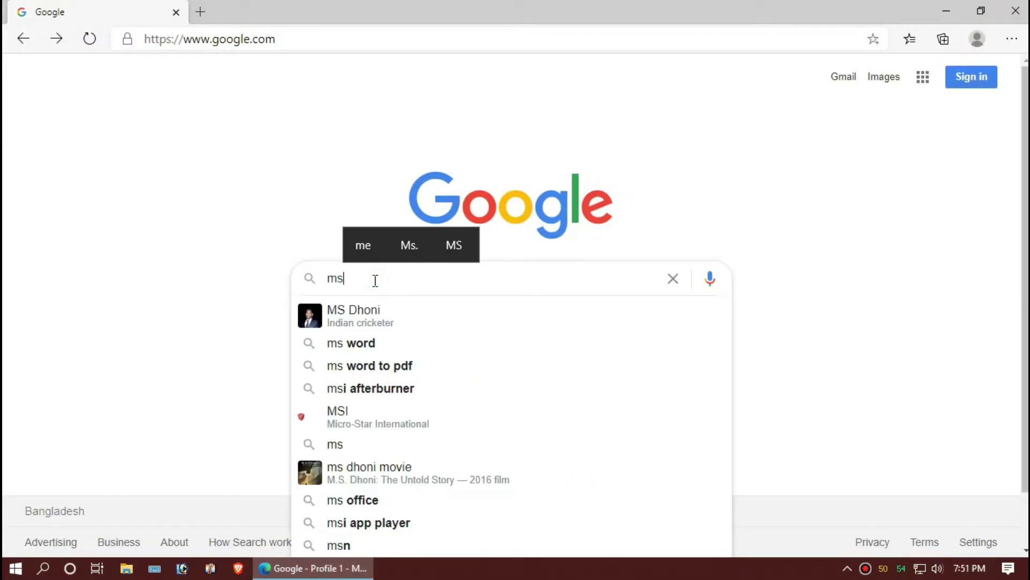
text(vc)
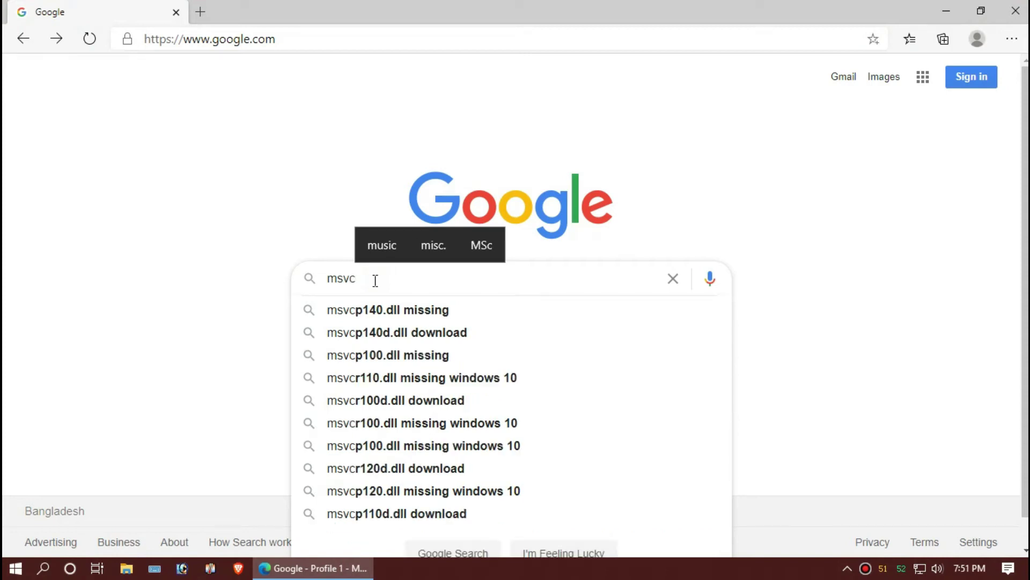
text(r12)
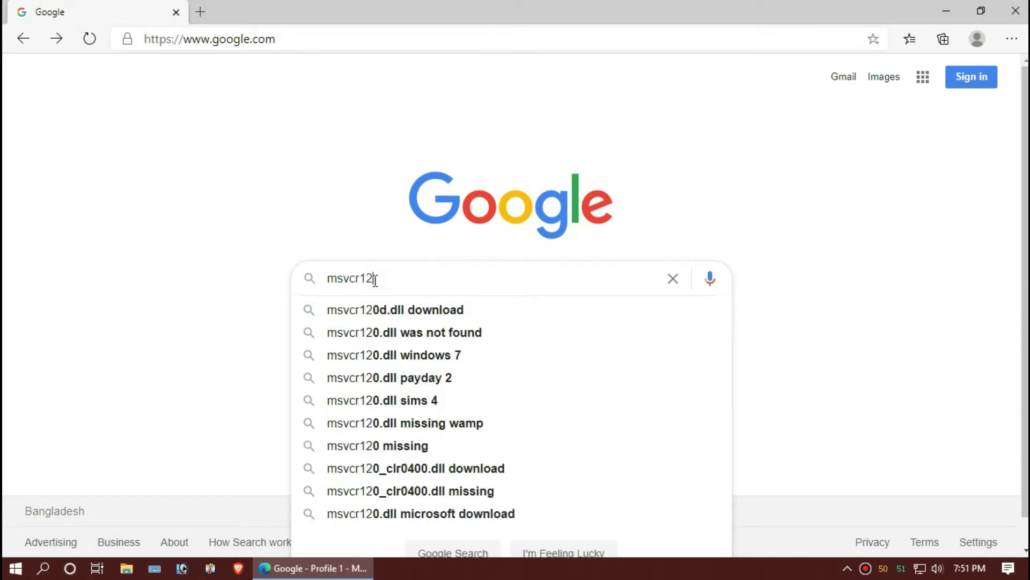
text(0.dll)
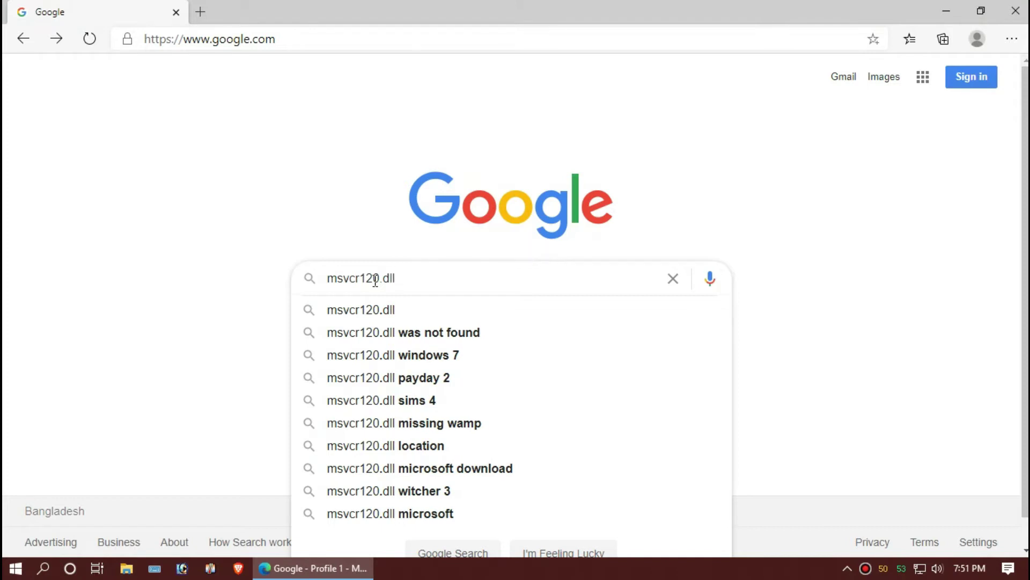
key(Return)
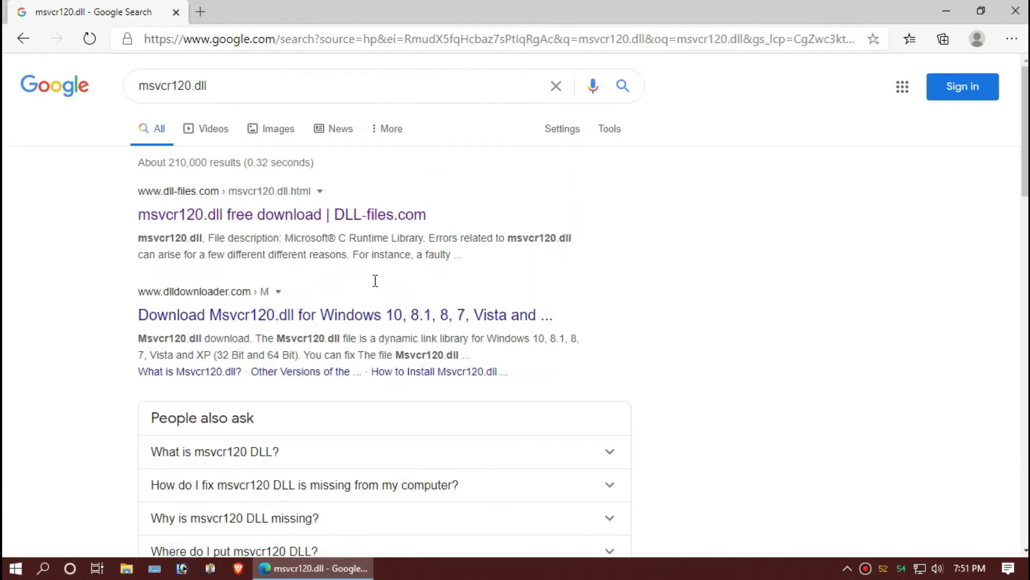
drag(126, 189, 166, 212)
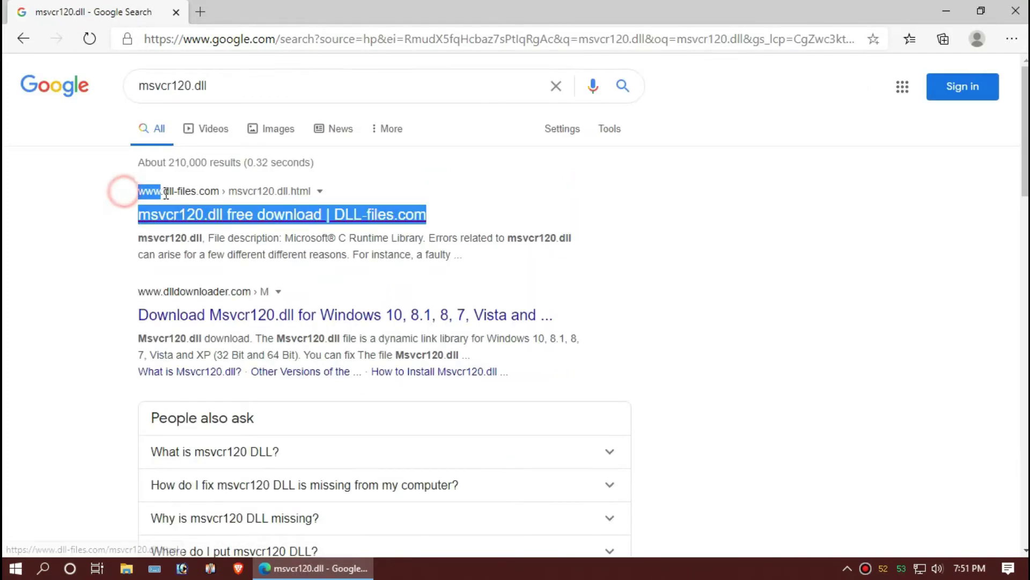
Open the DLL-files.com msvcr120.dll page and highlight the 64-bit 12.0.40664.0 version entry
click(255, 213)
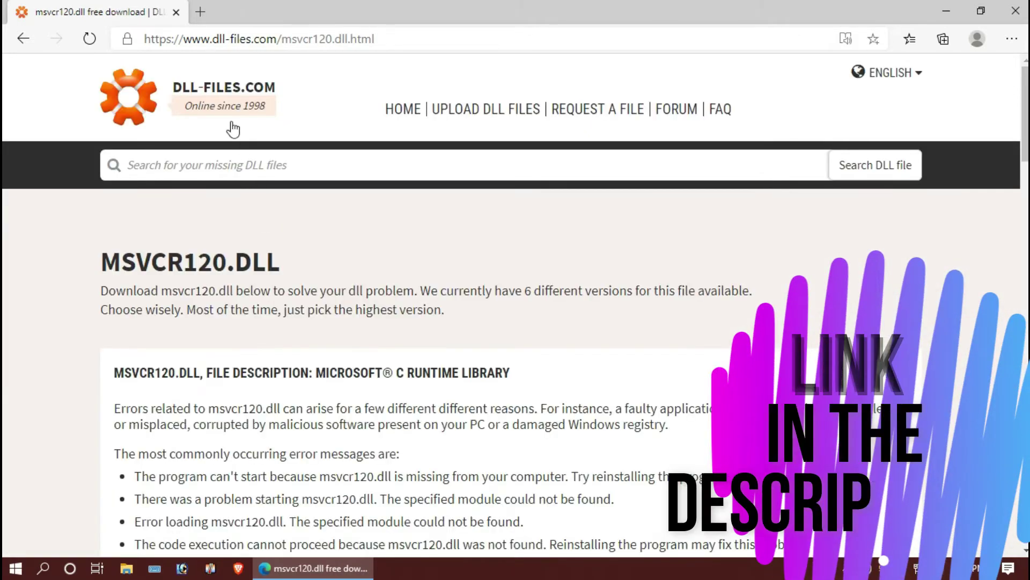
scroll(510, 387, down, 8)
scroll(501, 372, down, 7)
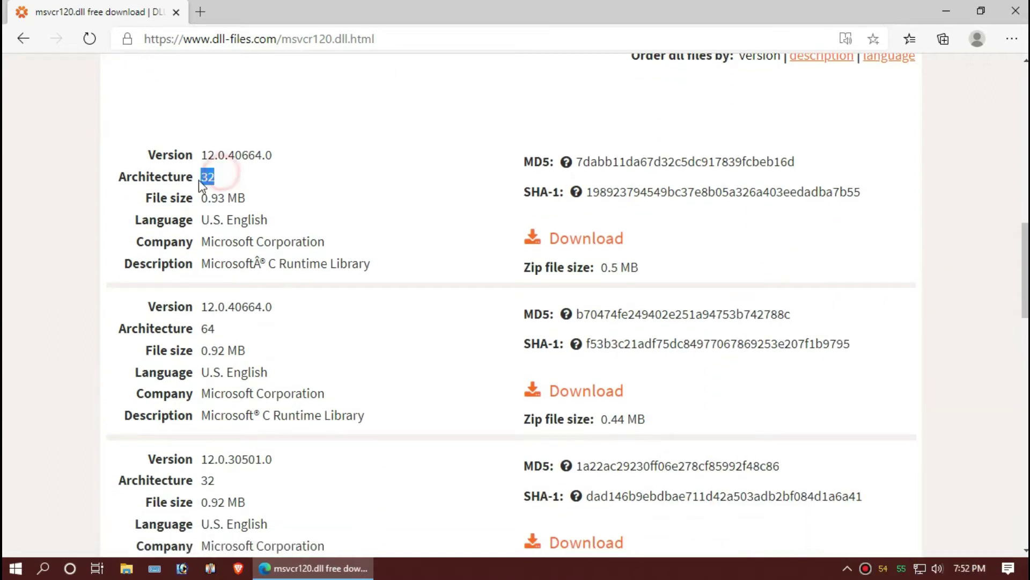
drag(231, 331, 262, 390)
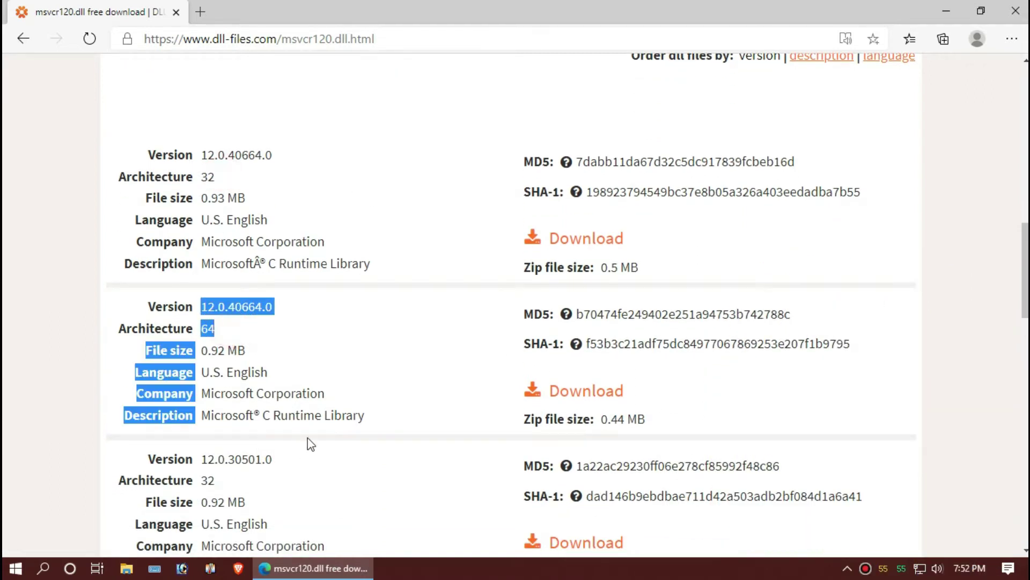
scroll(309, 437, down, 3)
scroll(311, 434, up, 3)
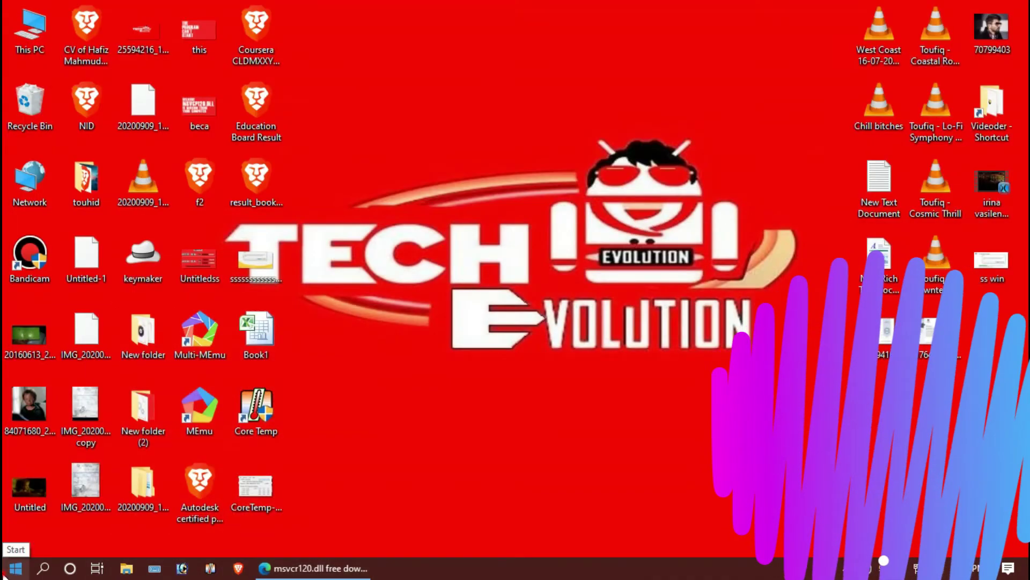
click(4, 574)
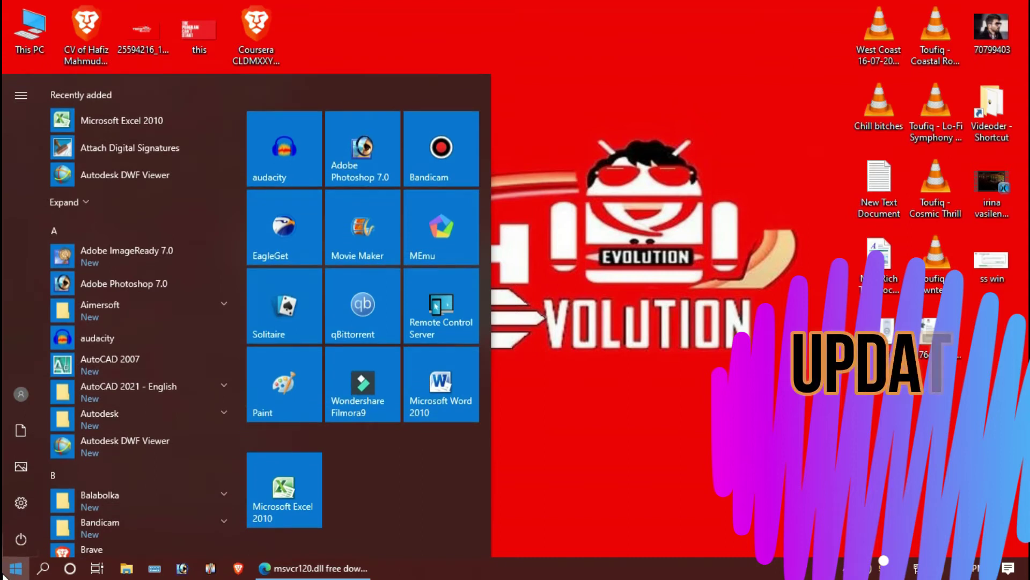
text(syste)
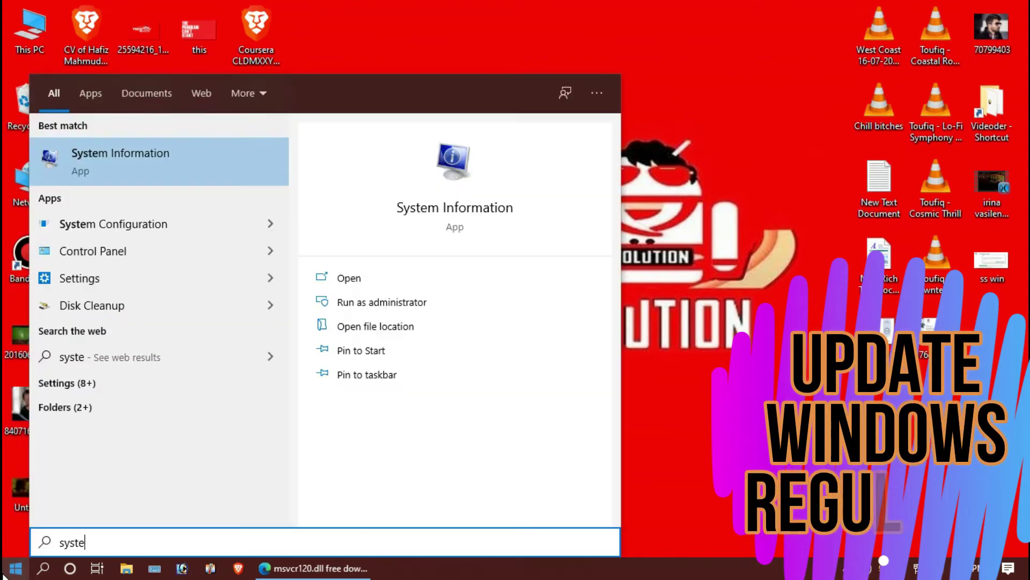
key(Return)
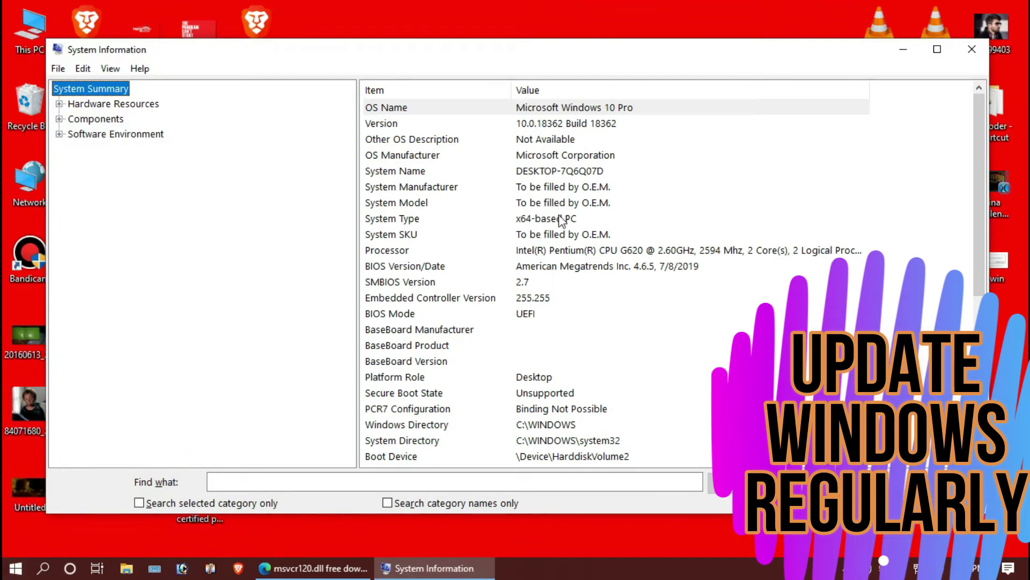
click(560, 221)
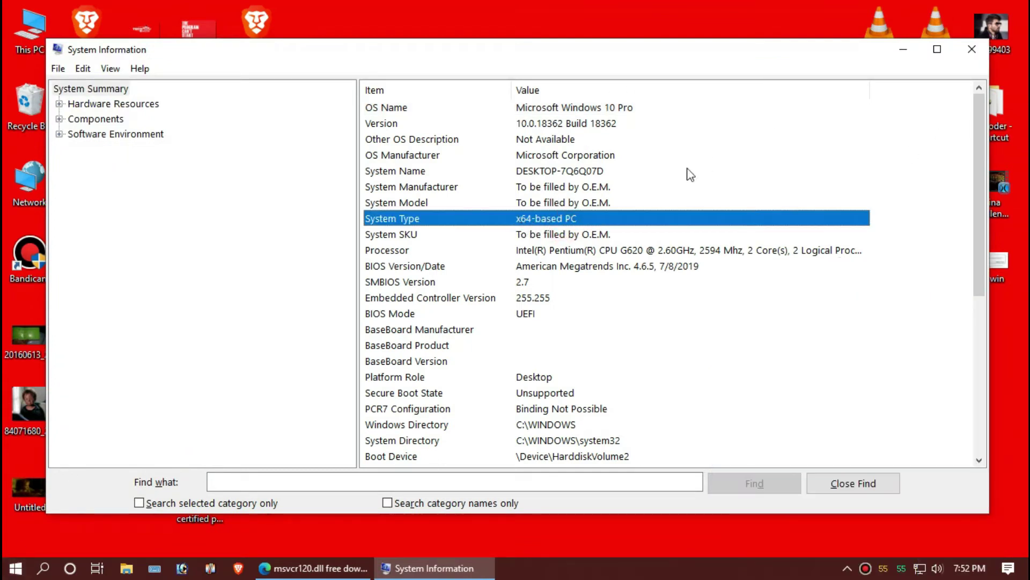
Close System Information and download the 64-bit 12.0.40664.0 msvcr120.dll zip from DLL-files.com
click(963, 56)
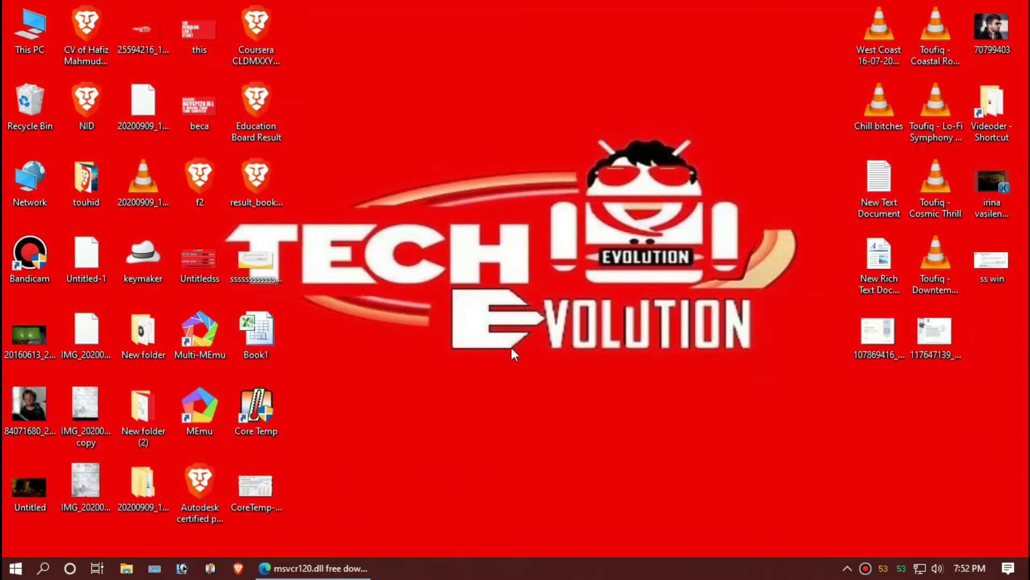
click(327, 568)
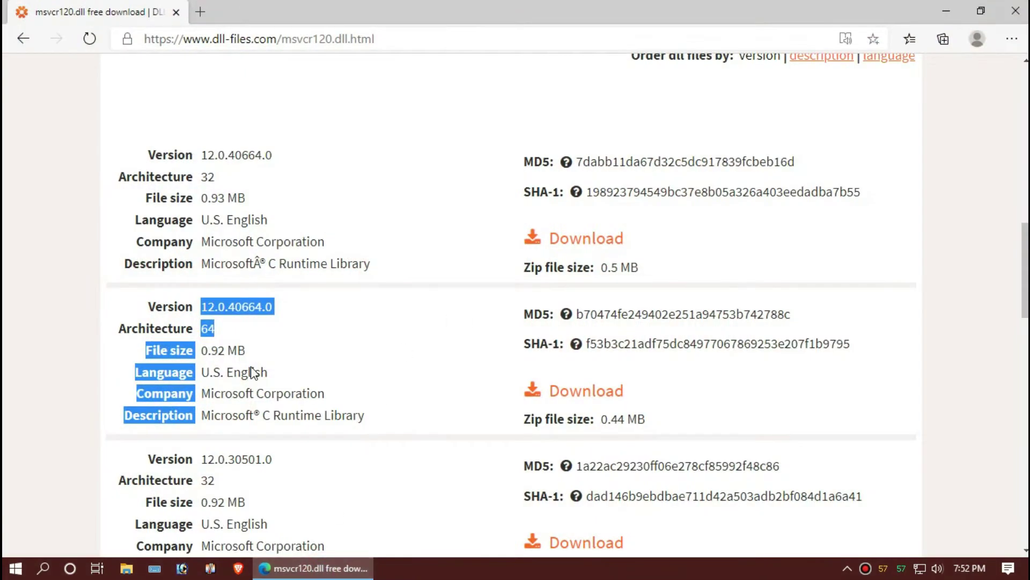
click(217, 183)
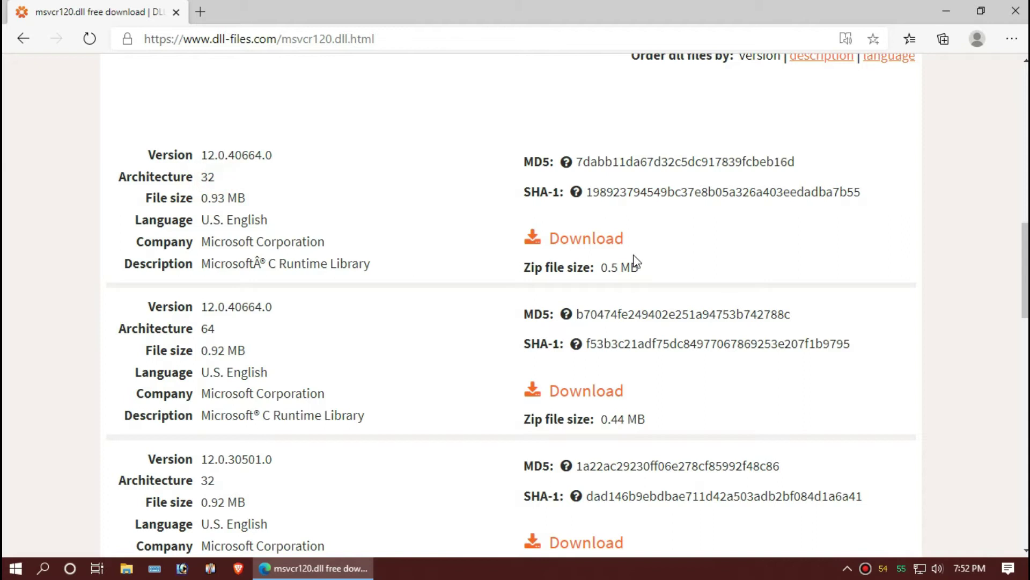
click(609, 395)
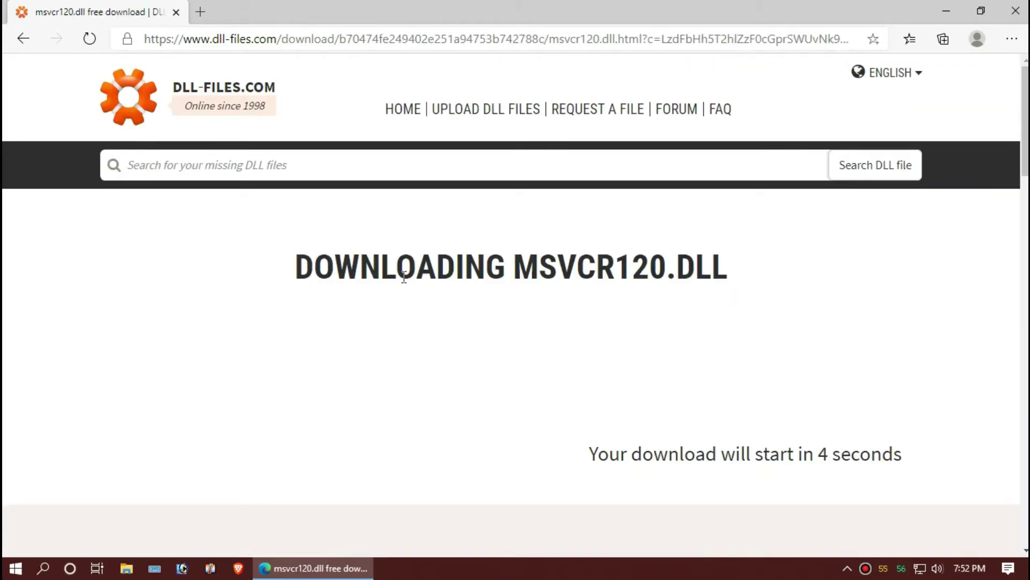
Scroll through the site's install instructions naming System32 and SysWOW64
scroll(785, 253, down, 4)
scroll(632, 200, down, 4)
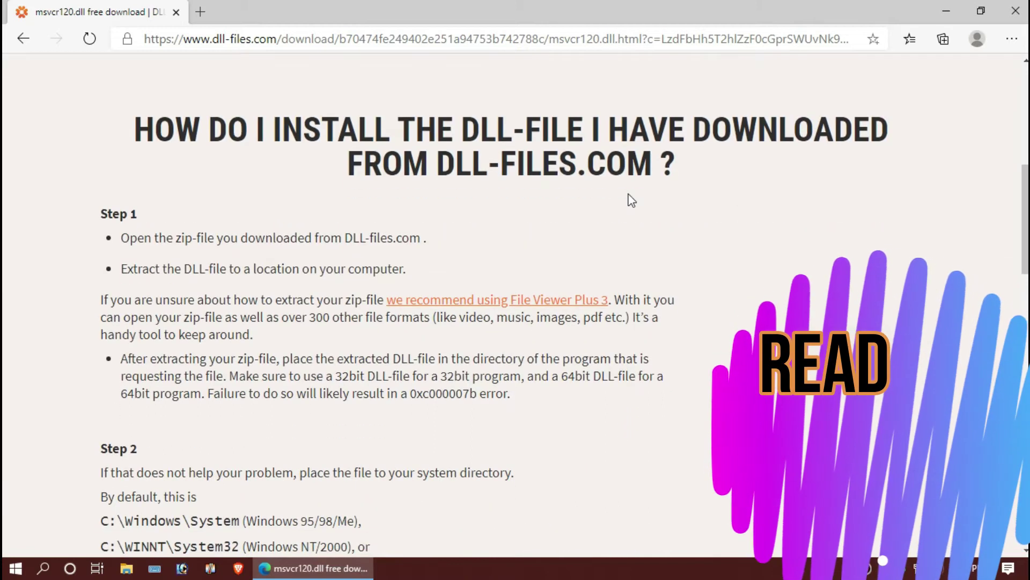
scroll(644, 392, down, 5)
scroll(537, 429, down, 1)
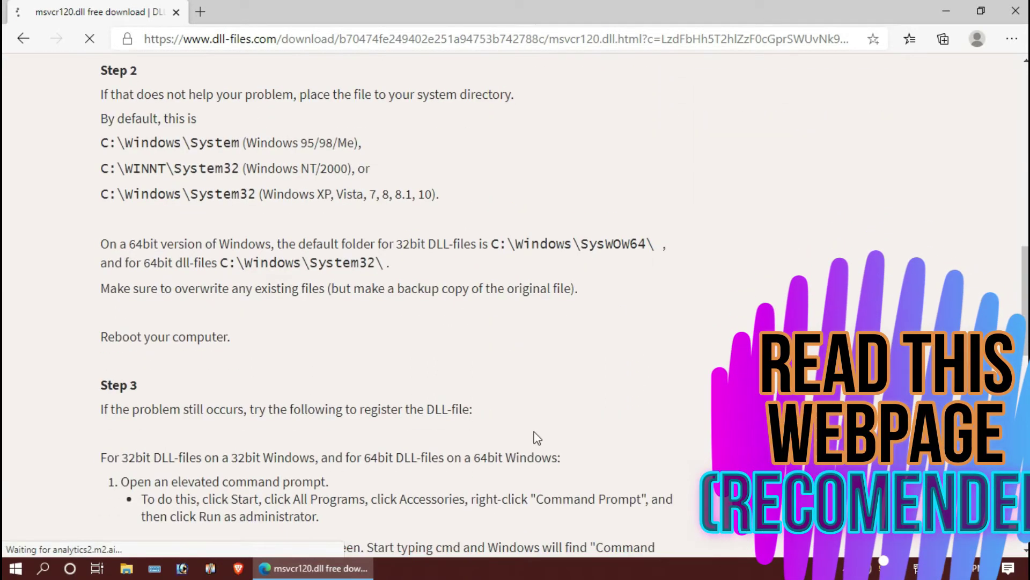
scroll(537, 435, down, 4)
scroll(534, 430, up, 4)
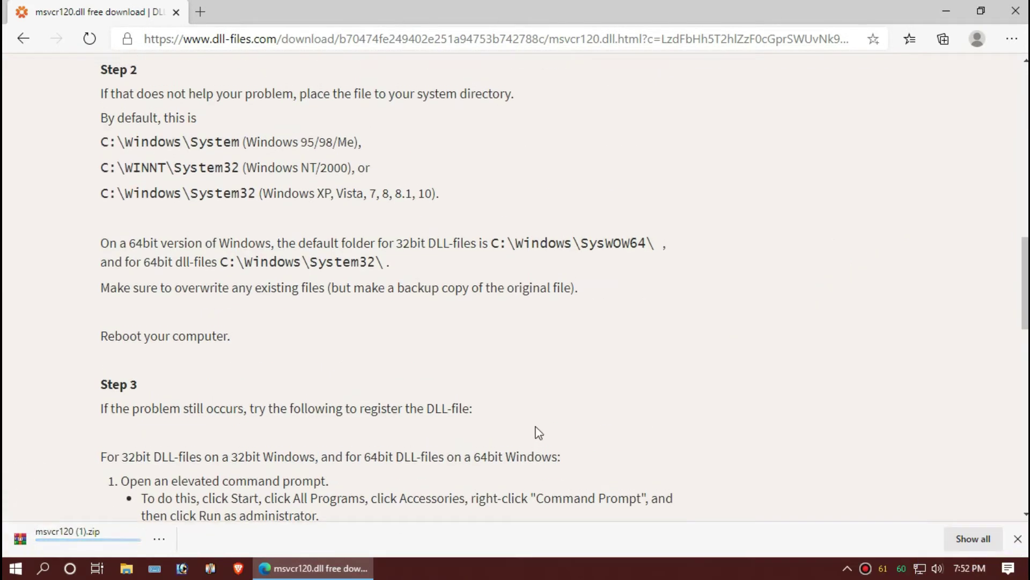
scroll(538, 432, up, 1)
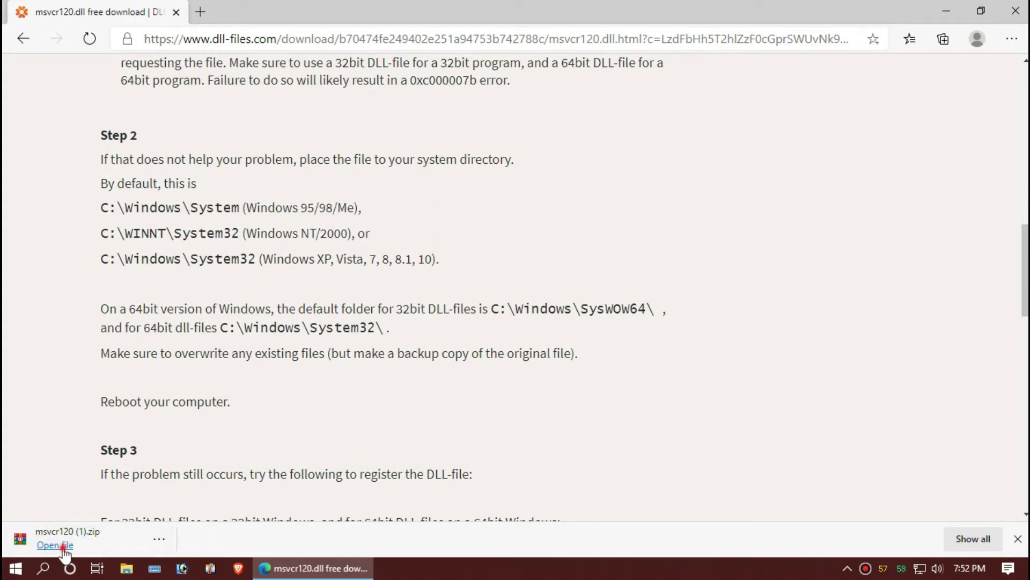
Open msvcr120 (1).zip in WinRAR, select msvcr120.dll, then minimize the browser and archive windows
click(62, 545)
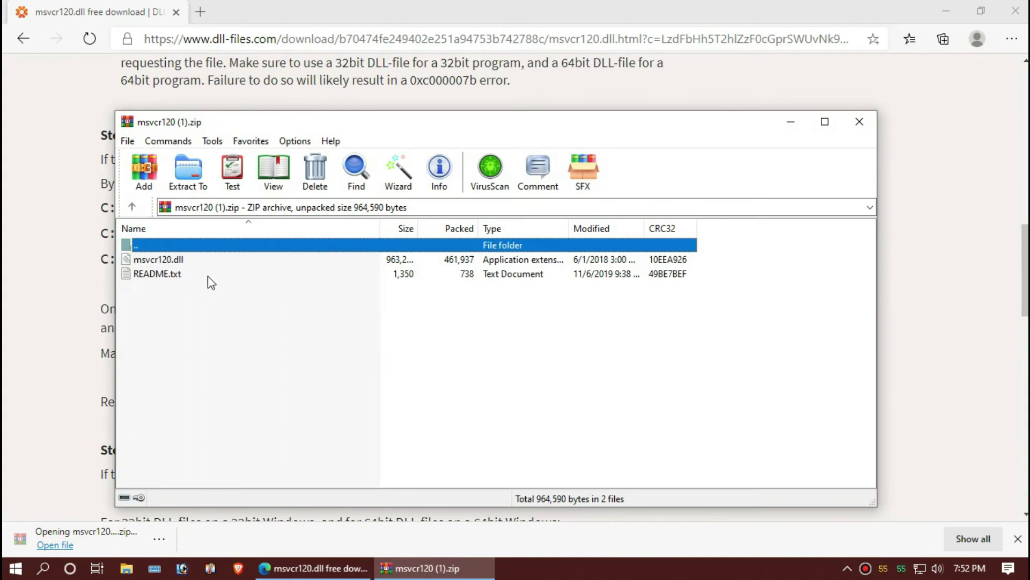
click(167, 261)
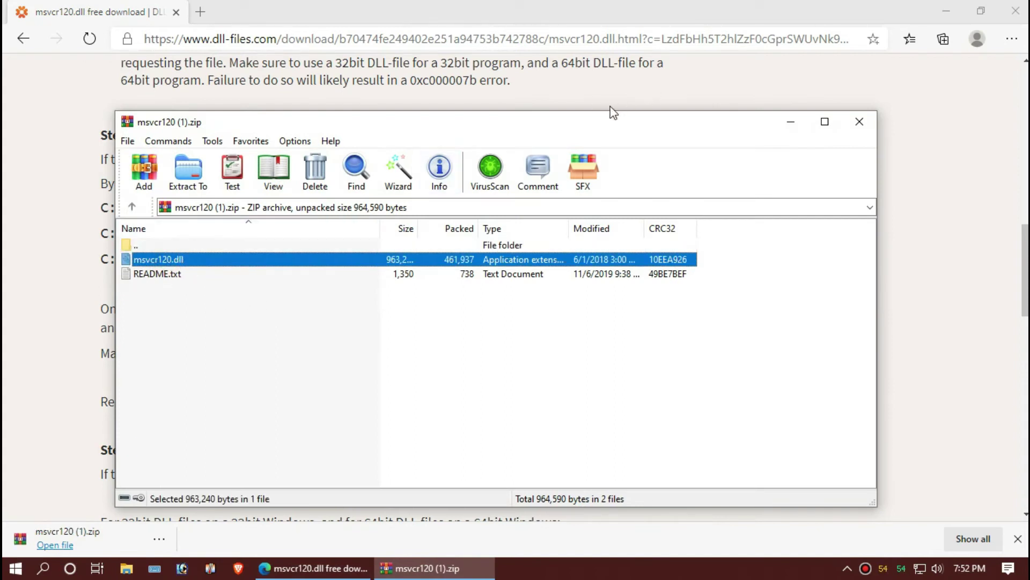
mouse_move(602, 111)
mouse_down()
mouse_move(536, 150)
mouse_move(648, 109)
mouse_up()
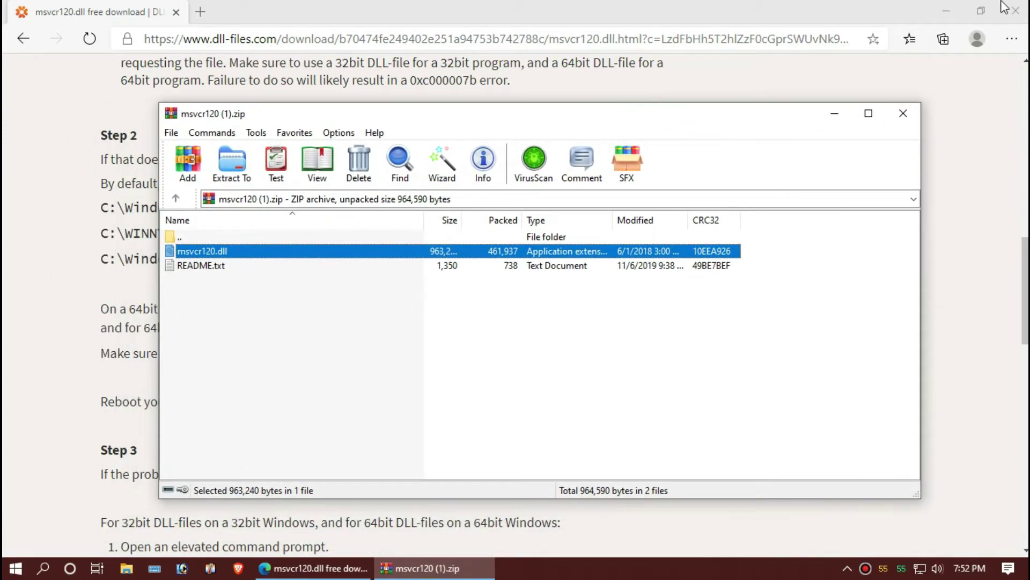
click(942, 10)
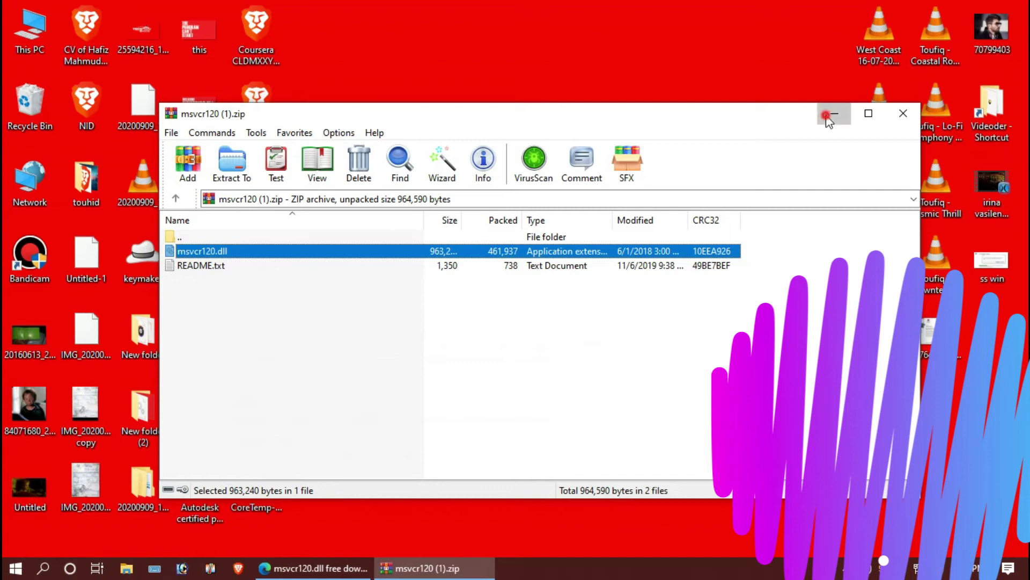
click(829, 119)
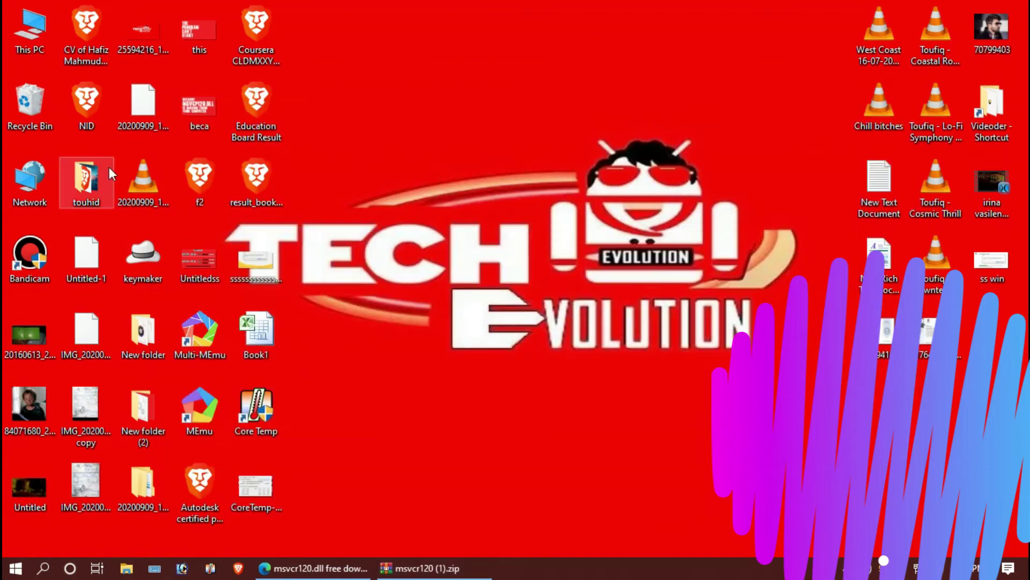
Browse This PC, Windows 10 (C:) and Windows to open the System32 folder
double_click(15, 25)
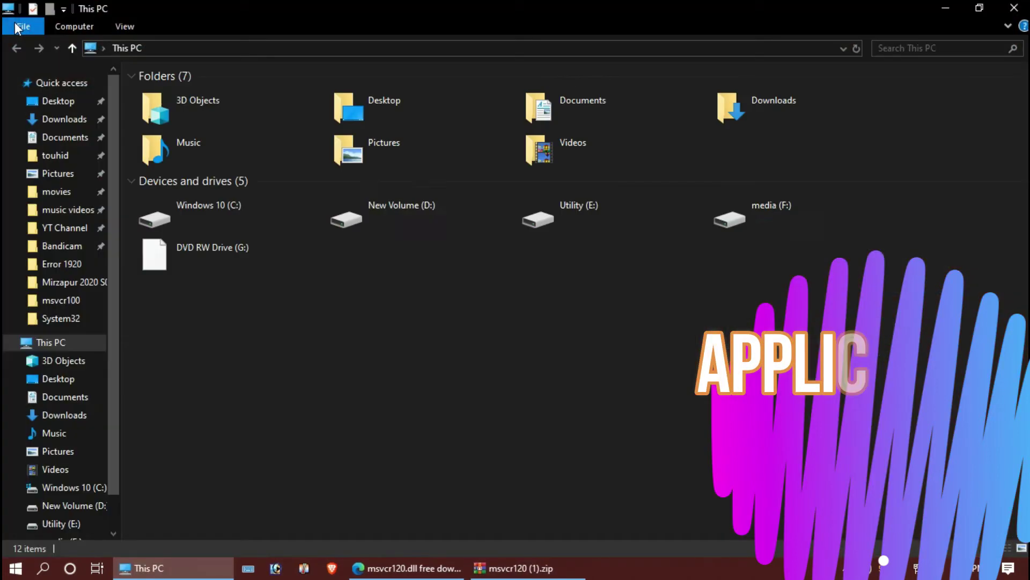
double_click(216, 205)
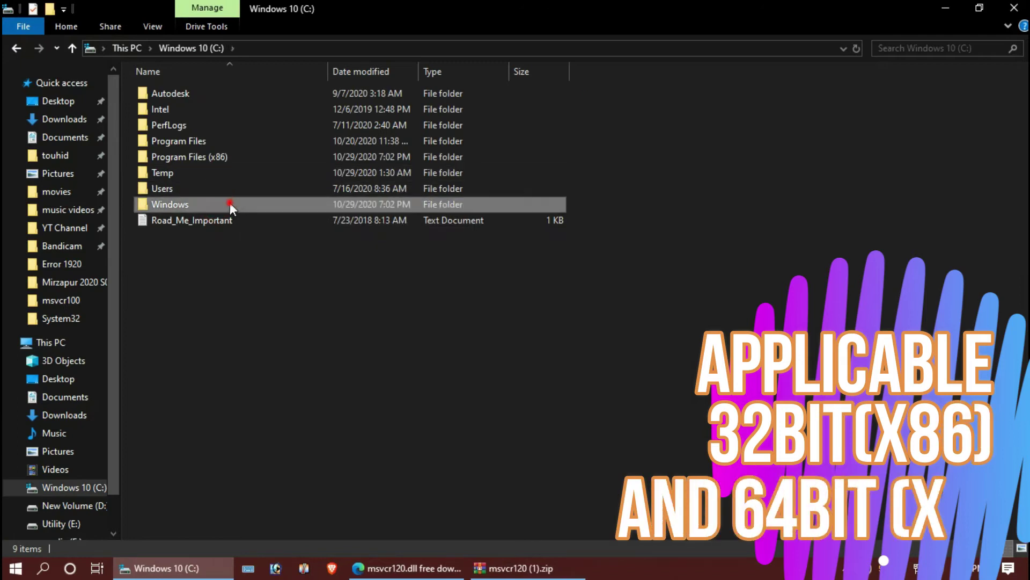
double_click(229, 203)
scroll(387, 365, down, 13)
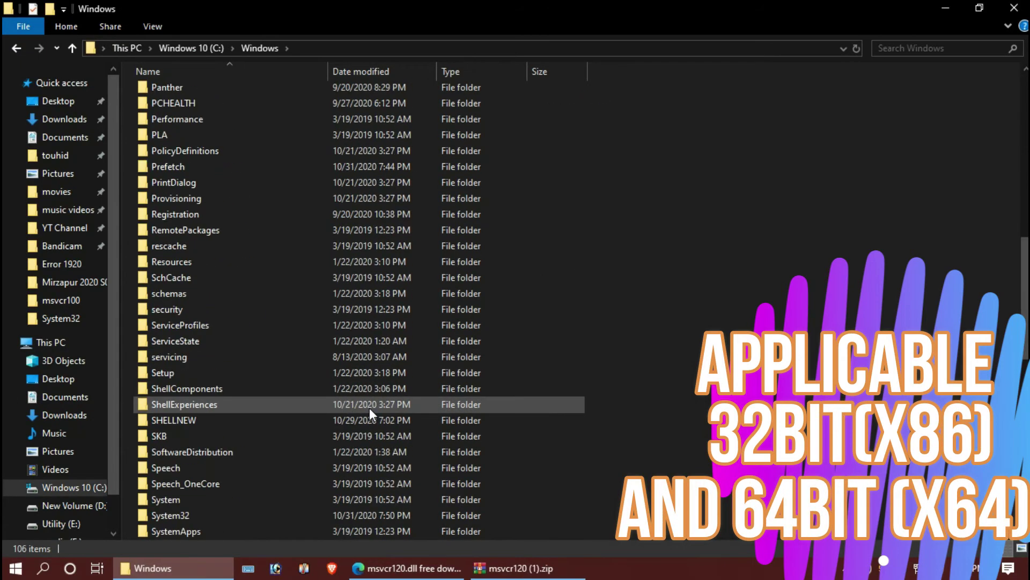
scroll(369, 407, down, 2)
click(177, 421)
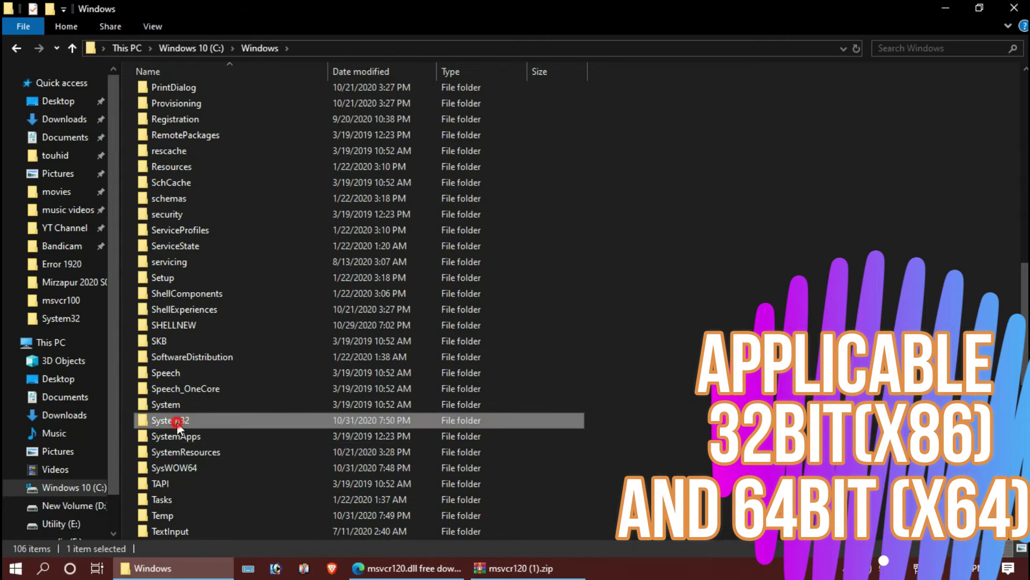
double_click(177, 422)
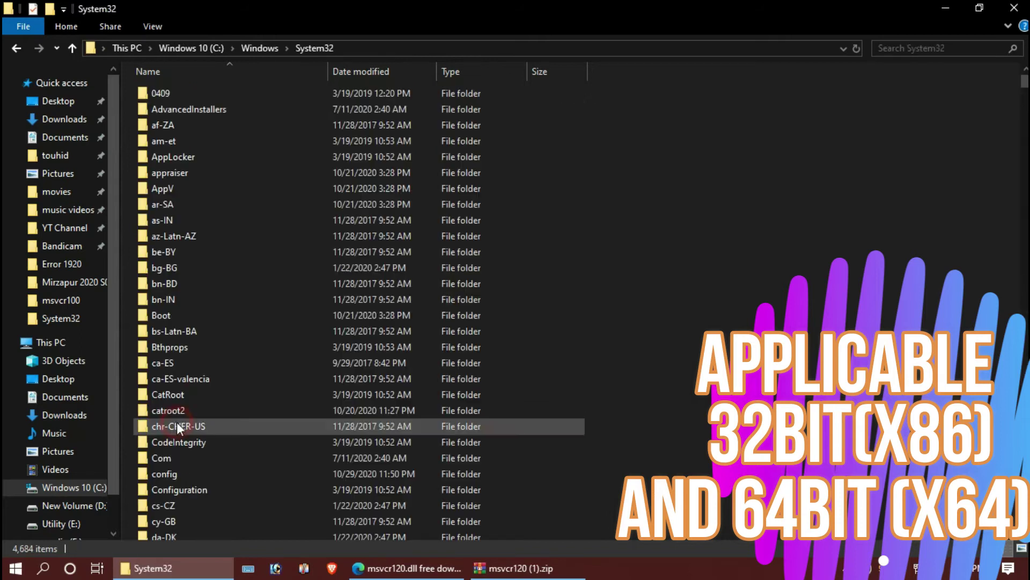
click(538, 570)
Drag msvcr120.dll from the archive into System32, replacing the old copy with administrator permission
drag(485, 252, 974, 420)
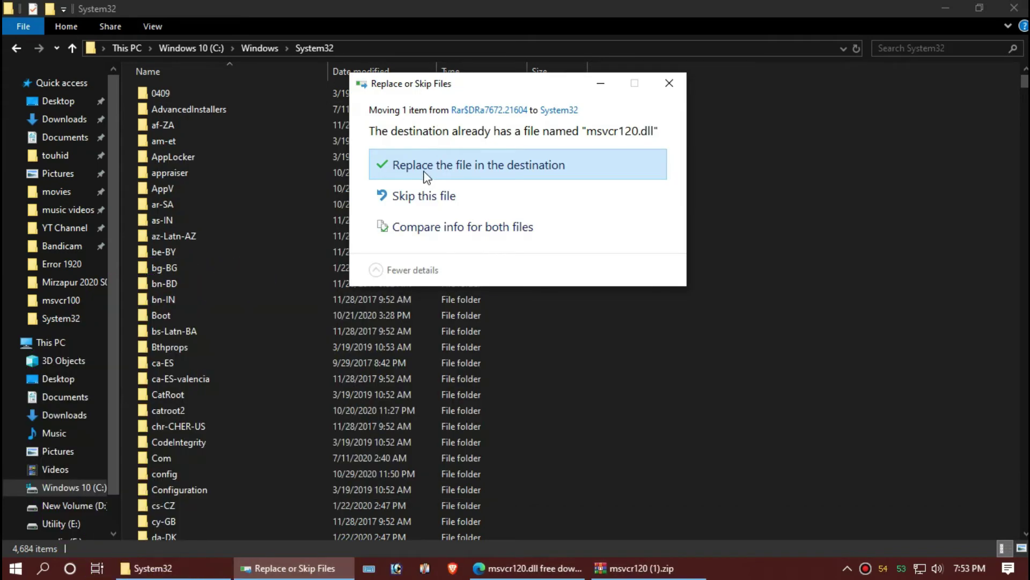
click(426, 175)
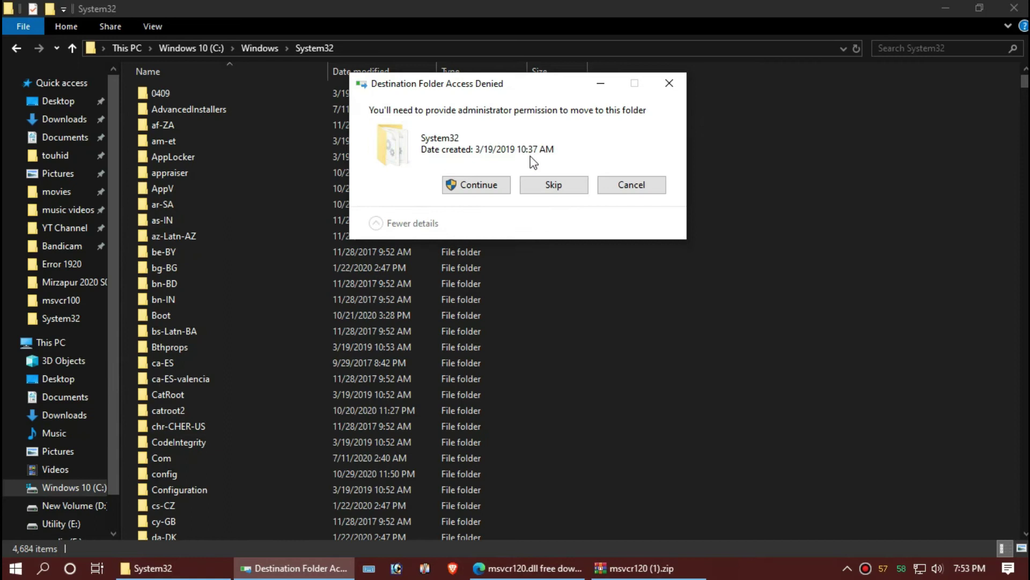
click(477, 187)
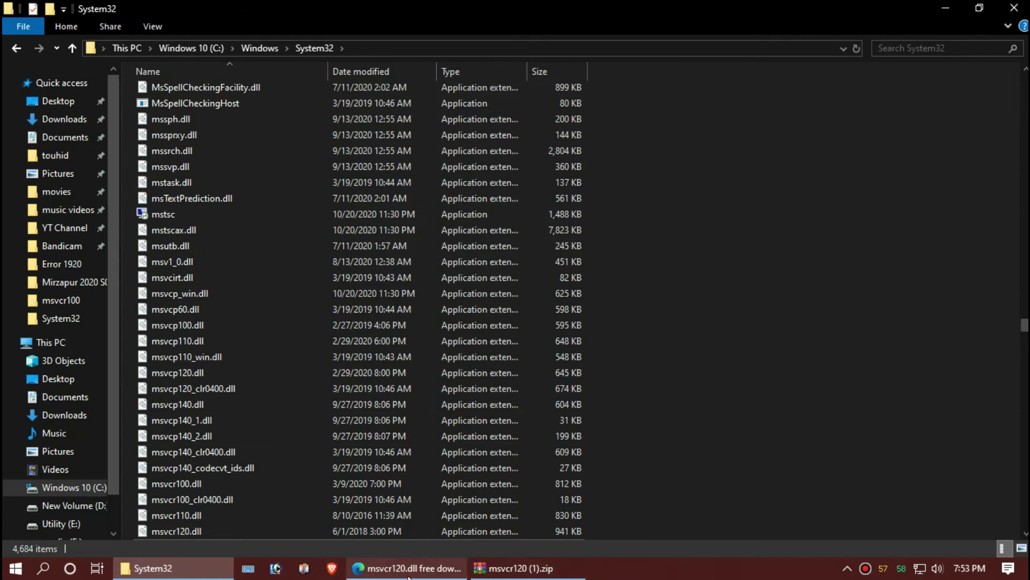
click(432, 570)
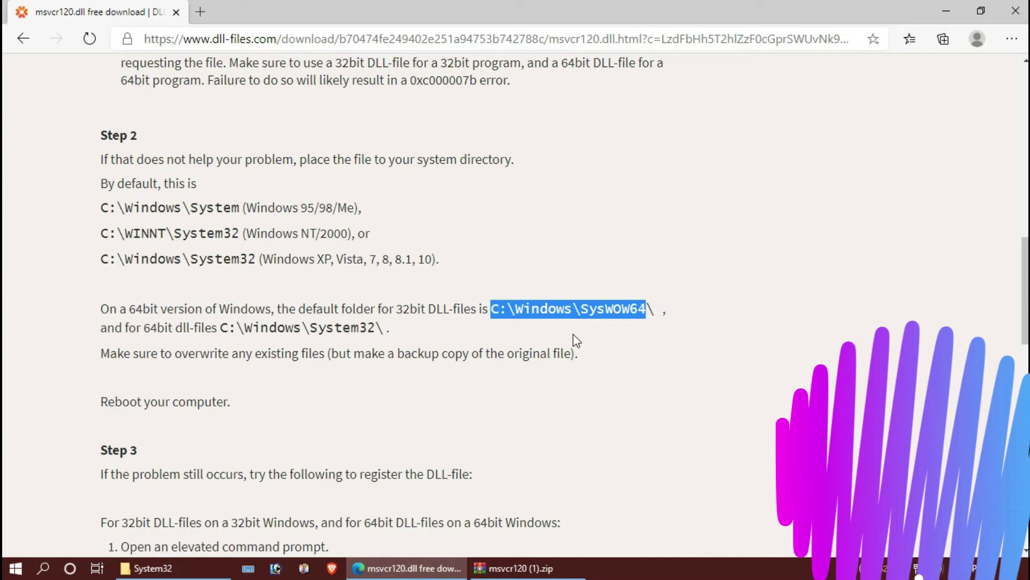
mouse_move(411, 568)
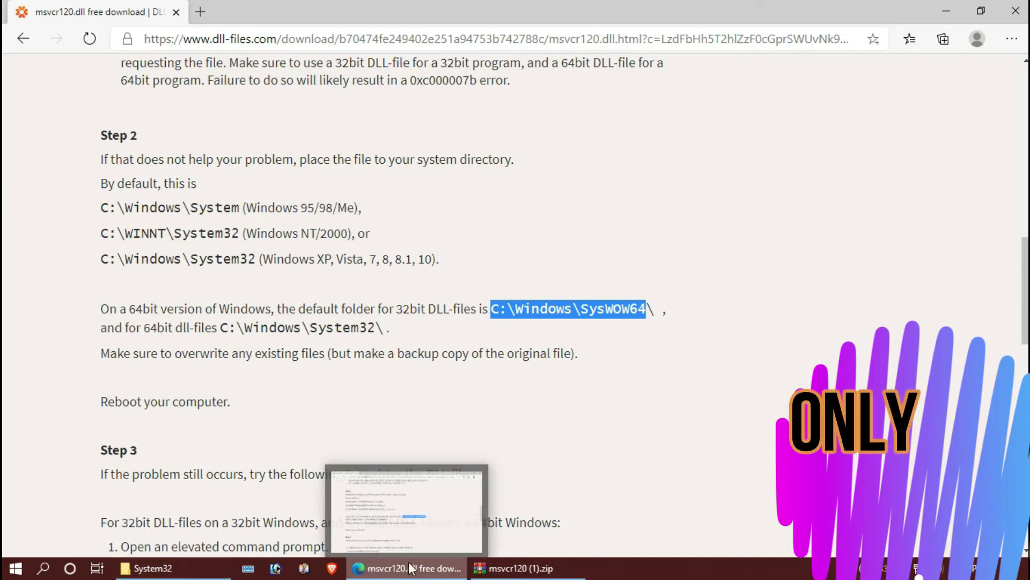
click(153, 567)
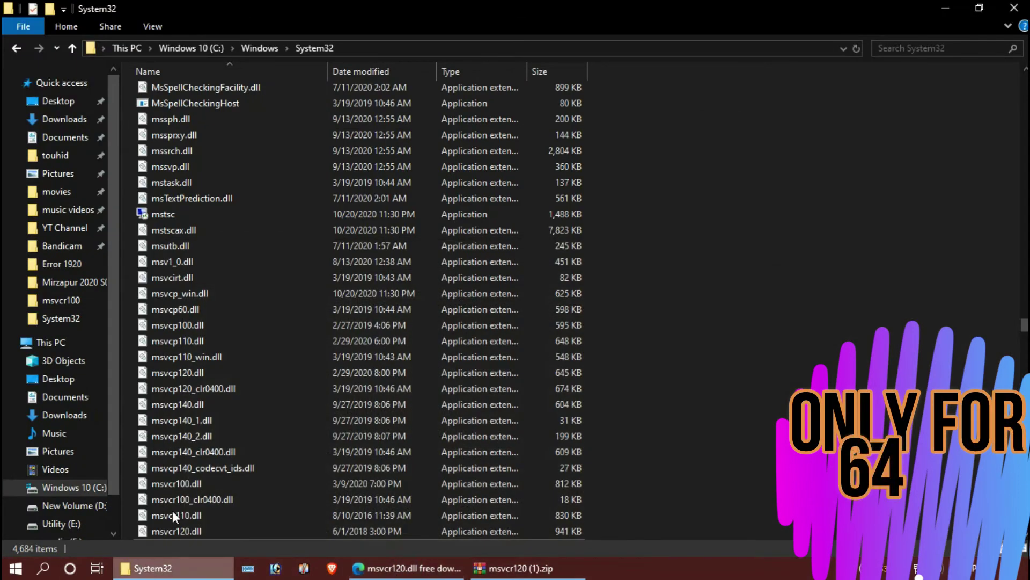
Go to C:\Windows\SysWOW64 by pasting its path into the Explorer address bar
click(382, 47)
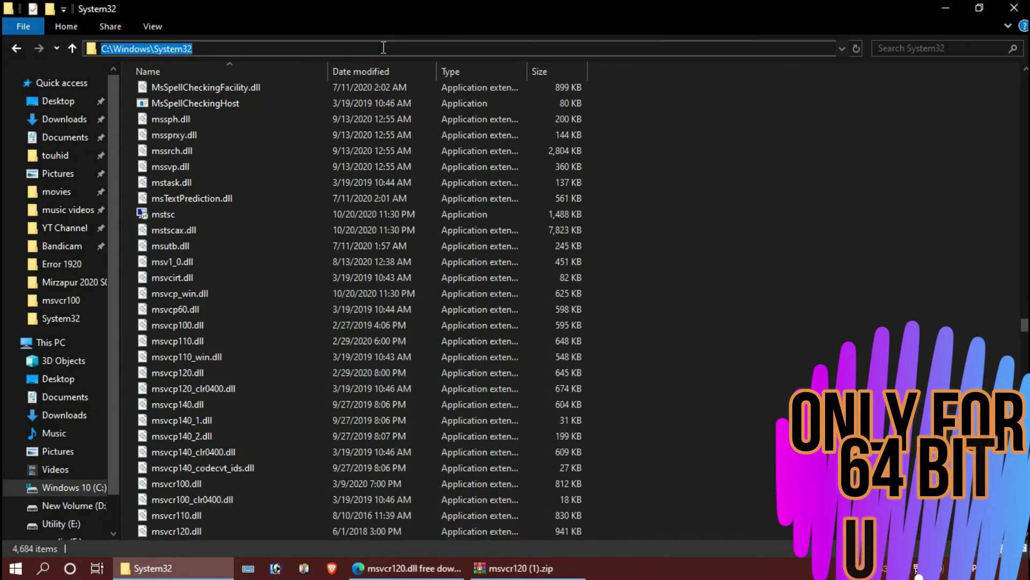
text(C:\Windows\SysWOW64)
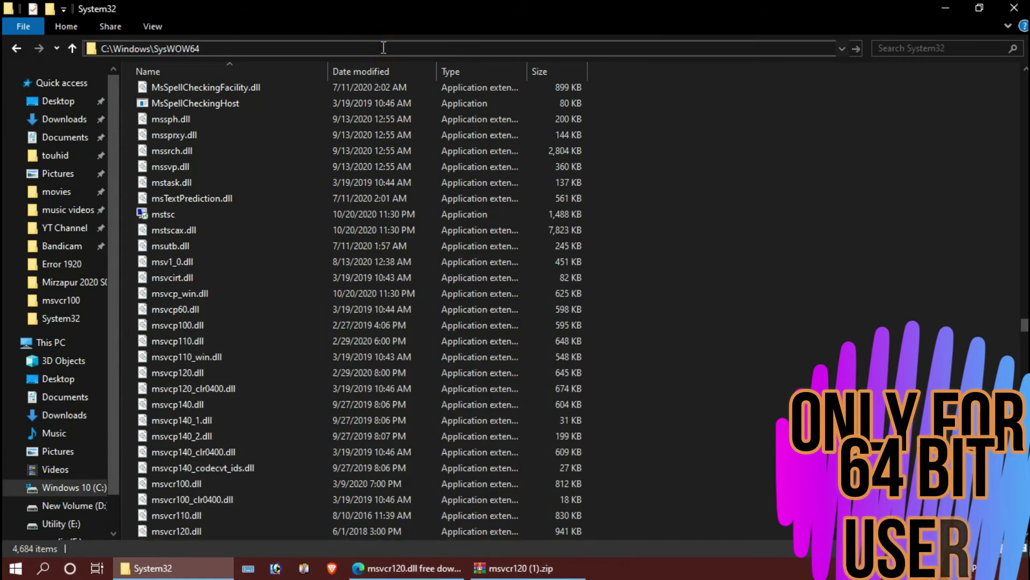
key(Return)
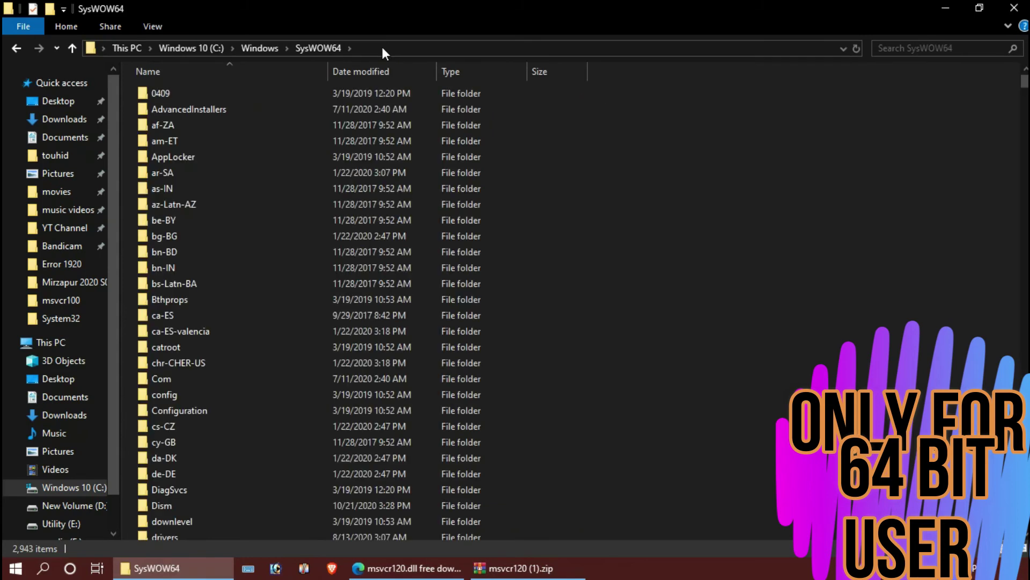
Drag msvcr120.dll from the archive into SysWOW64, replacing the existing file with administrator permission
click(569, 568)
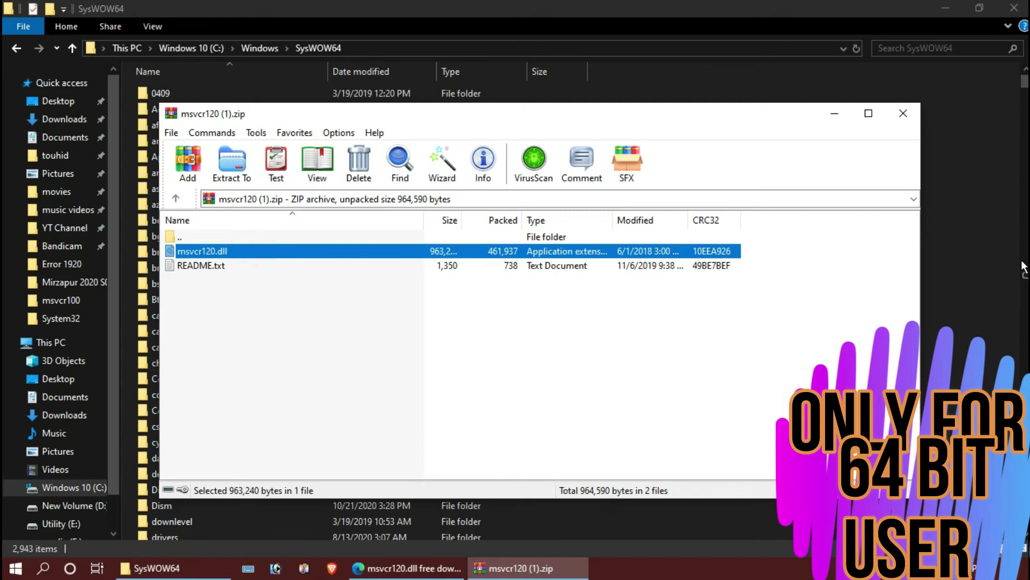
drag(983, 267, 978, 262)
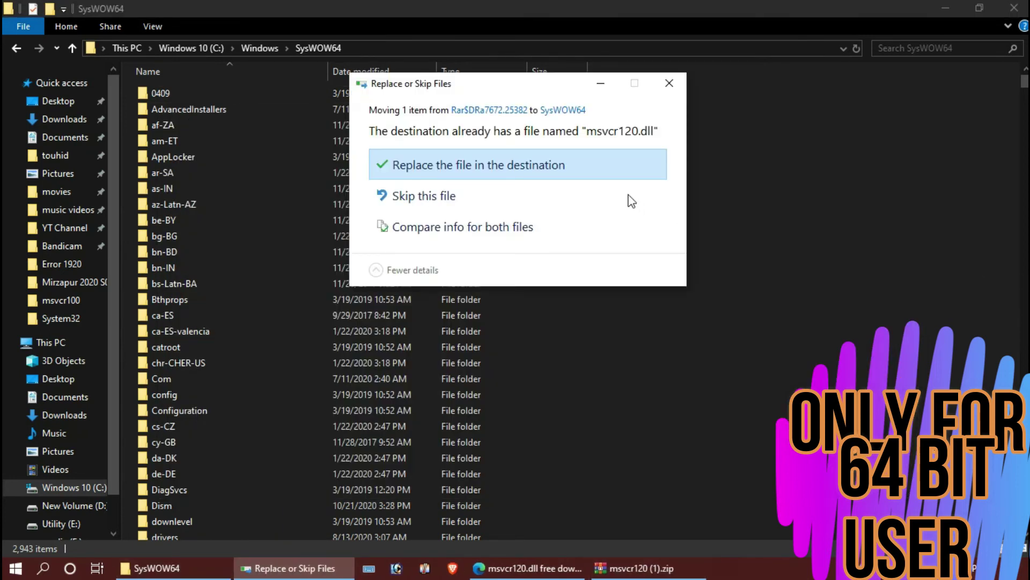
click(608, 164)
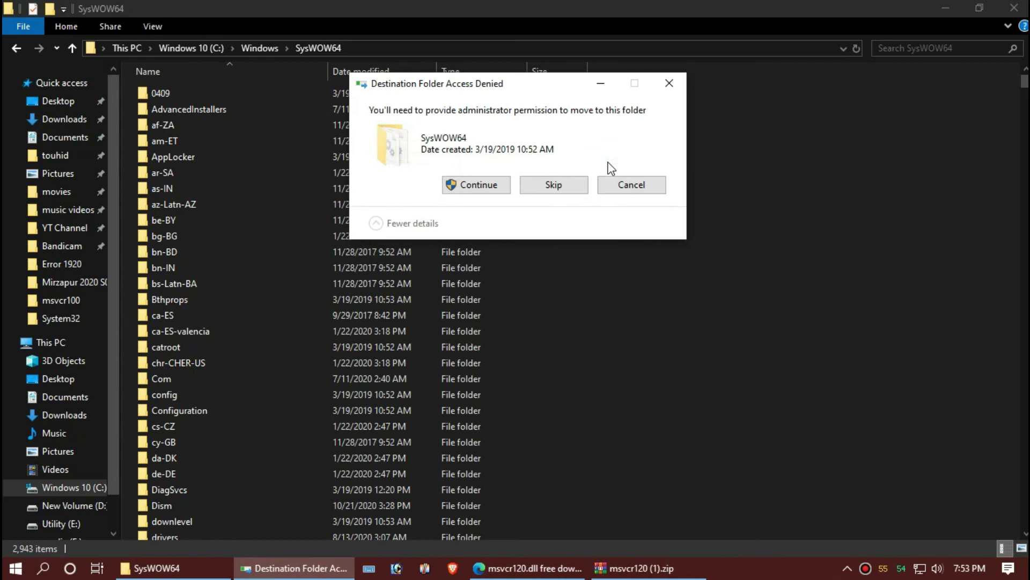
click(487, 185)
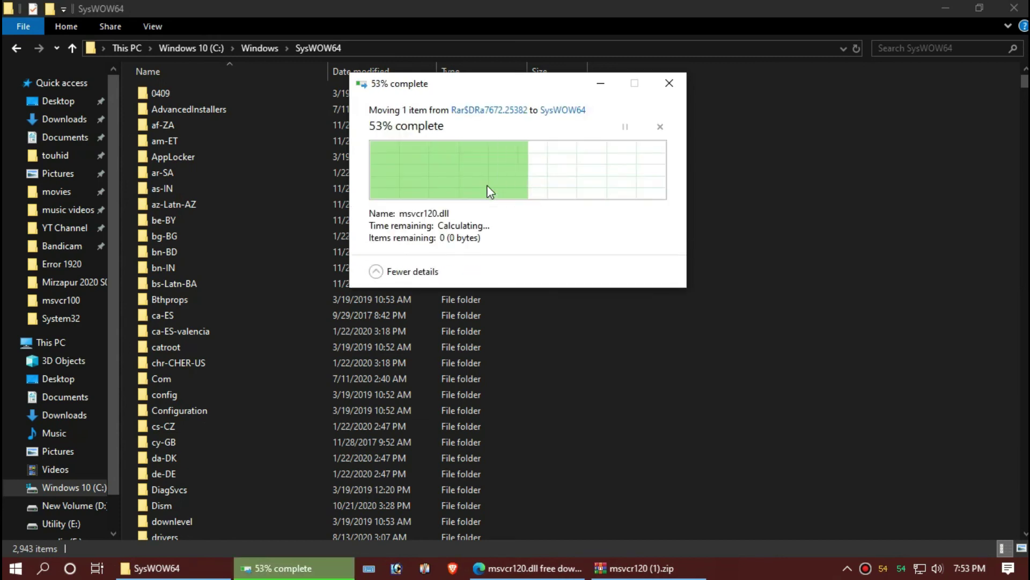
scroll(651, 247, down, 5)
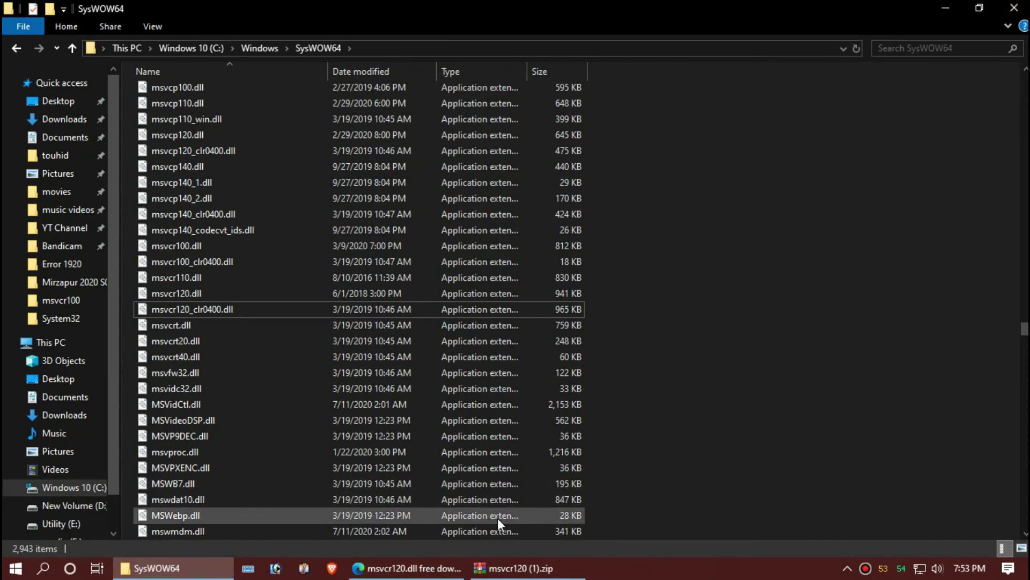
click(515, 567)
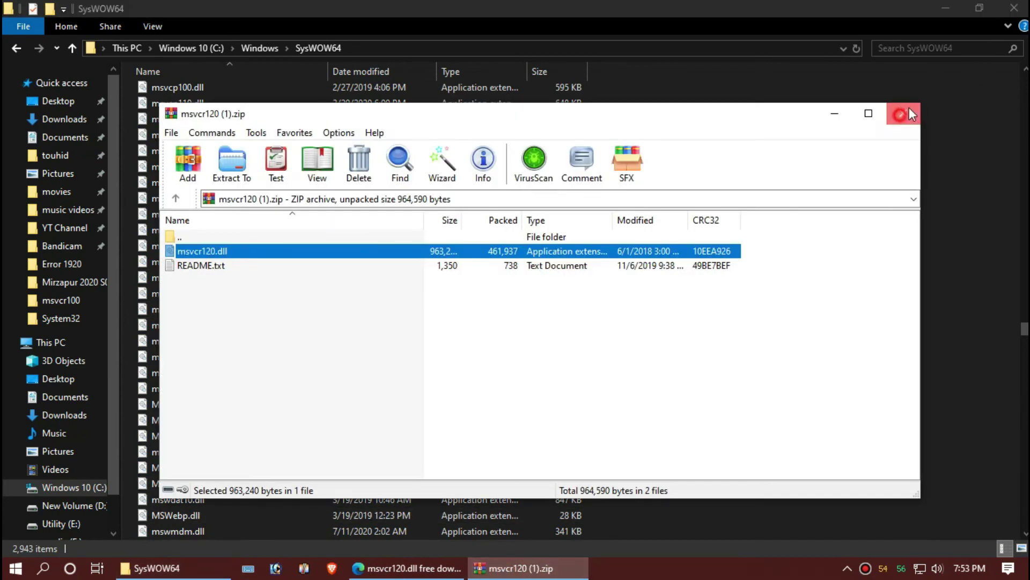
Close WinRAR and the SysWOW64 window, then open the Start power menu showing Restart
click(911, 114)
key(alt+F4)
click(15, 568)
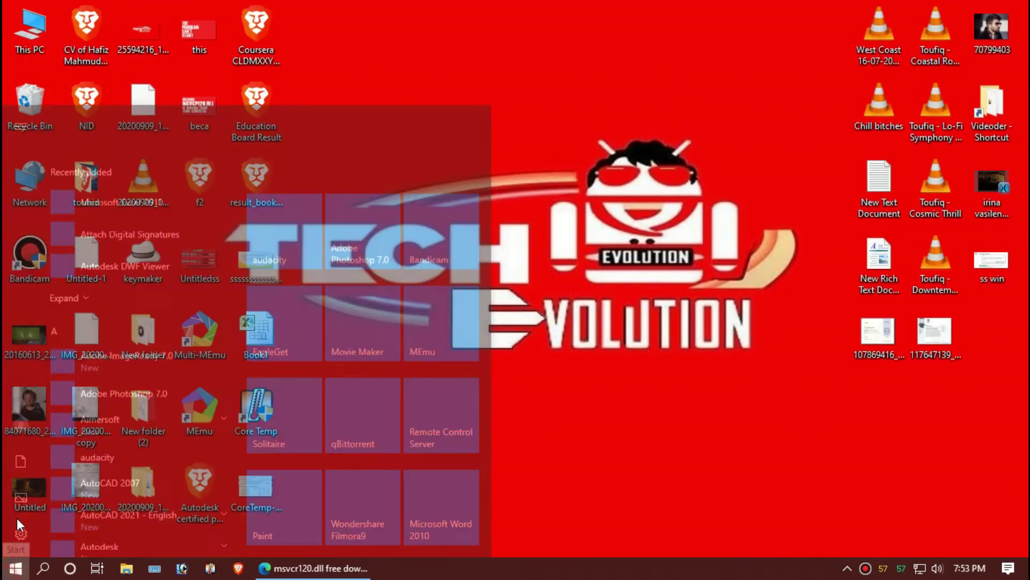
click(20, 539)
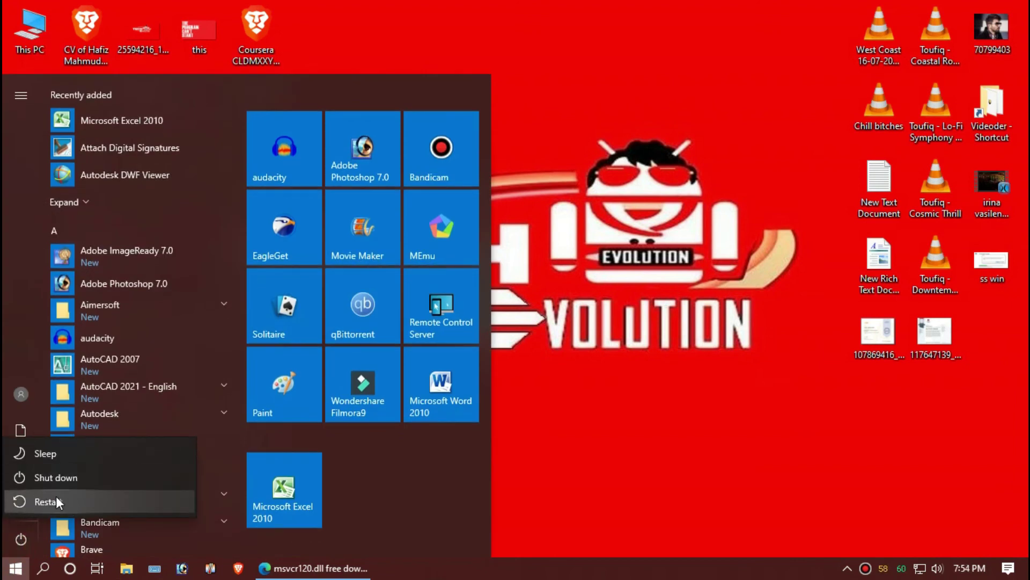